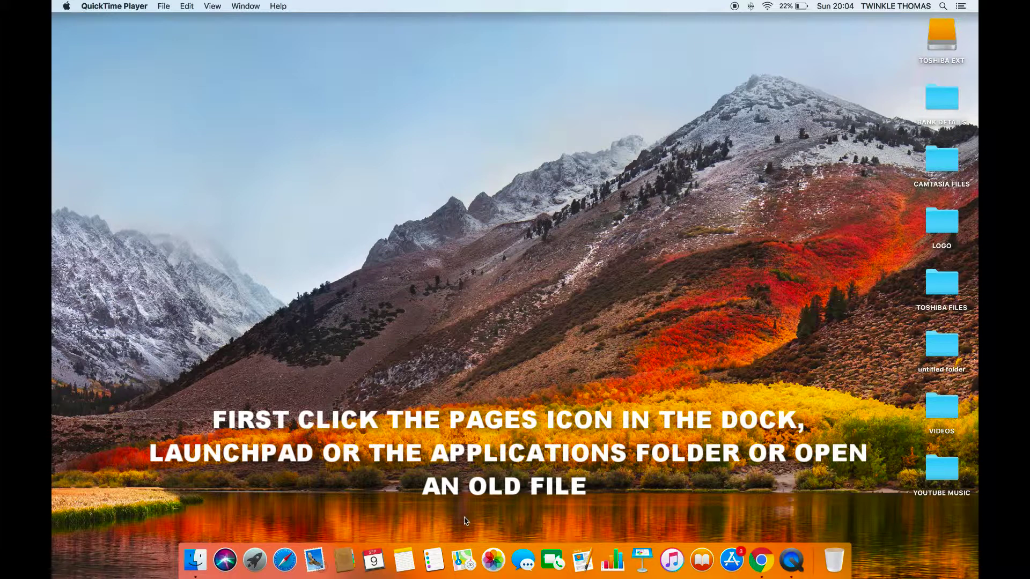
# Step: Launch Pages from the Dock and open SAMPLE TORY from File > Open Recent
pyautogui.click(585, 559)
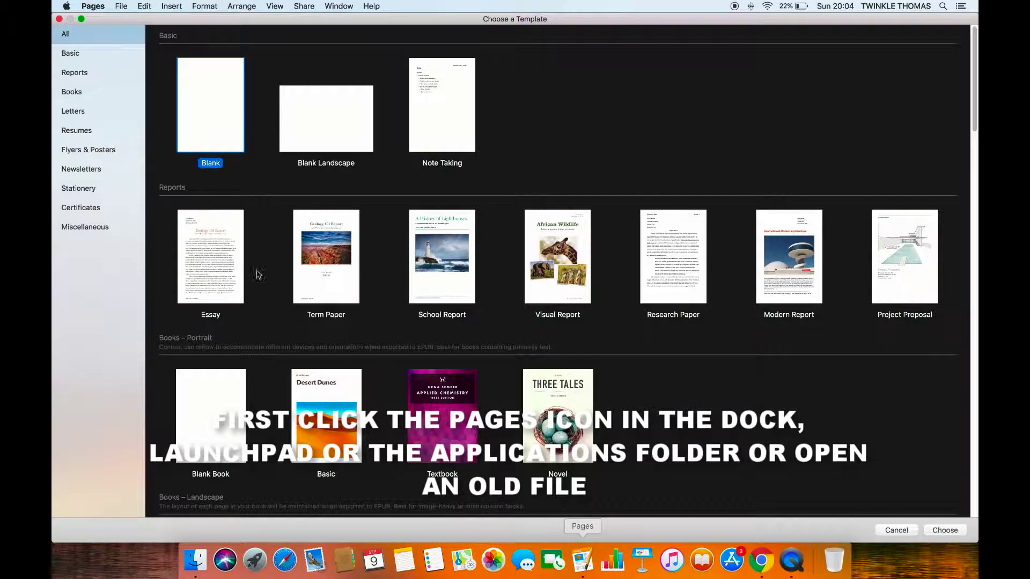
pyautogui.scroll(-10, 219, 239)
pyautogui.scroll(-10, 219, 239)
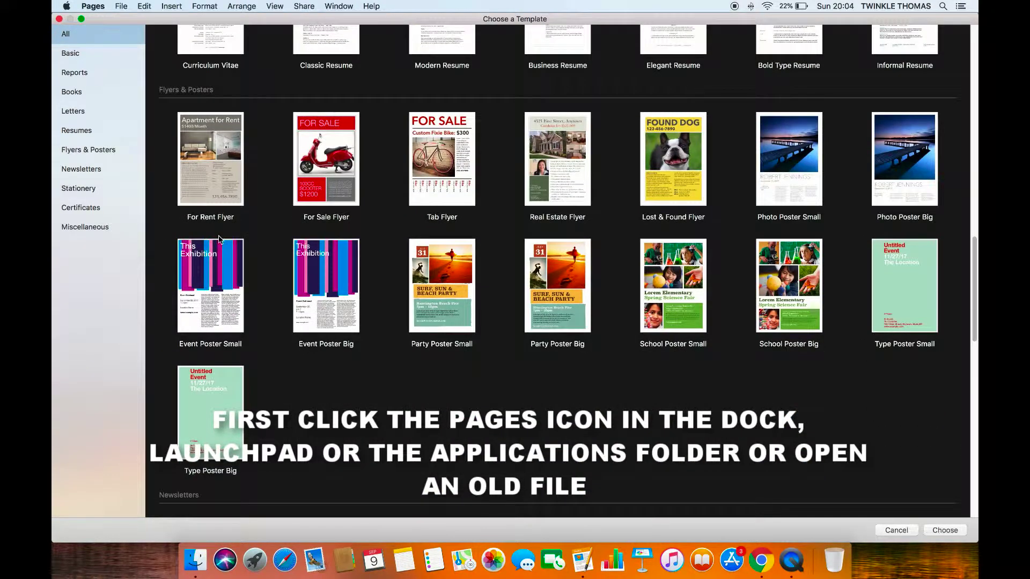
pyautogui.scroll(5, 219, 239)
pyautogui.scroll(10, 219, 236)
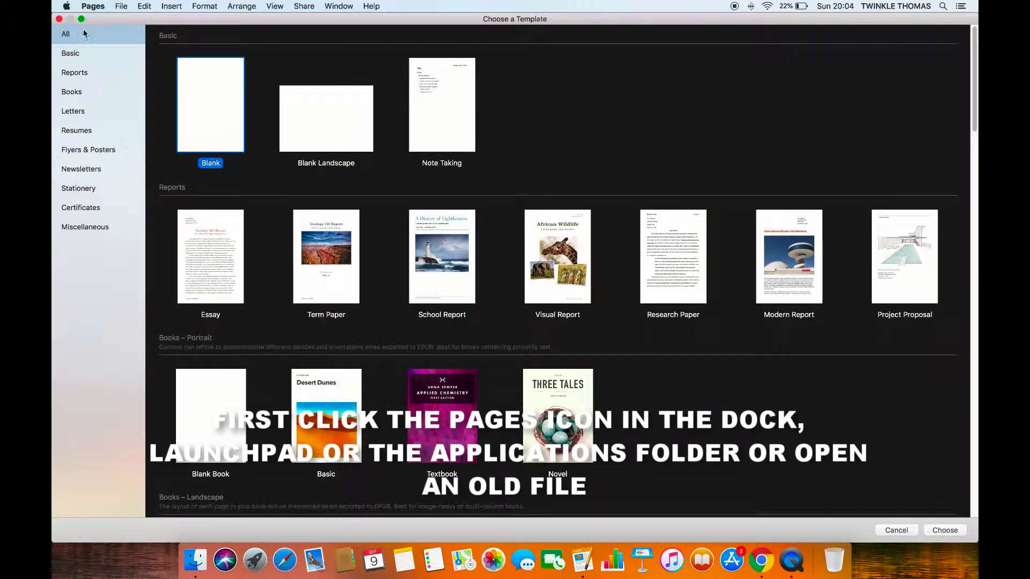
pyautogui.click(121, 5)
pyautogui.moveTo(145, 40)
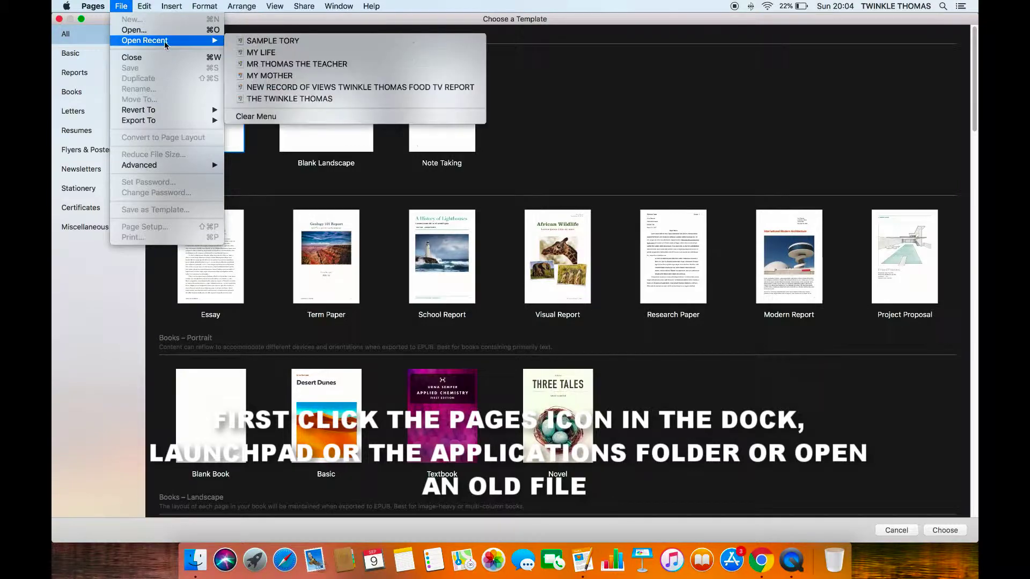
pyautogui.click(239, 43)
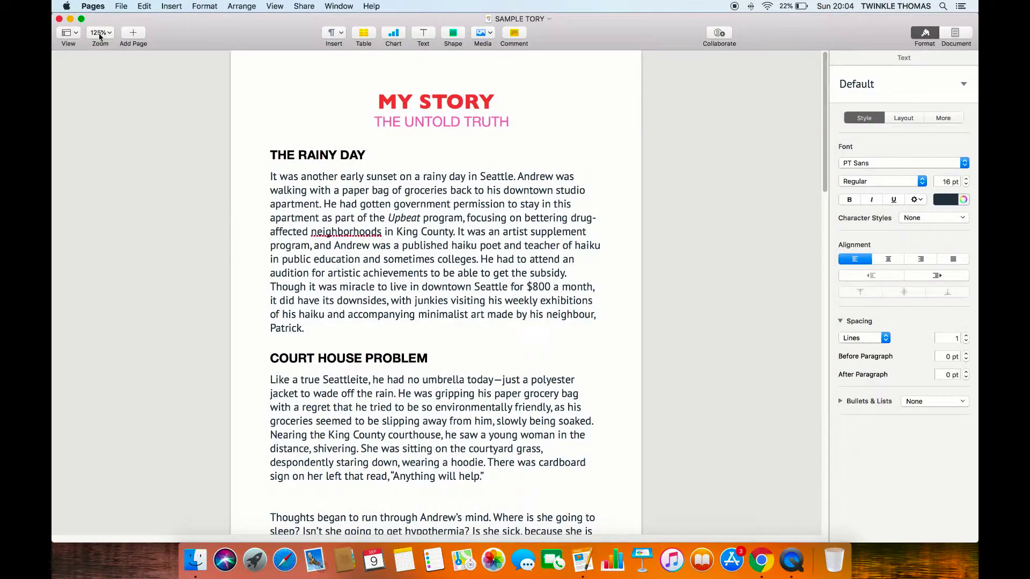
# Step: Switch the story window to full screen, scroll through every page, then return to the top
pyautogui.click(83, 21)
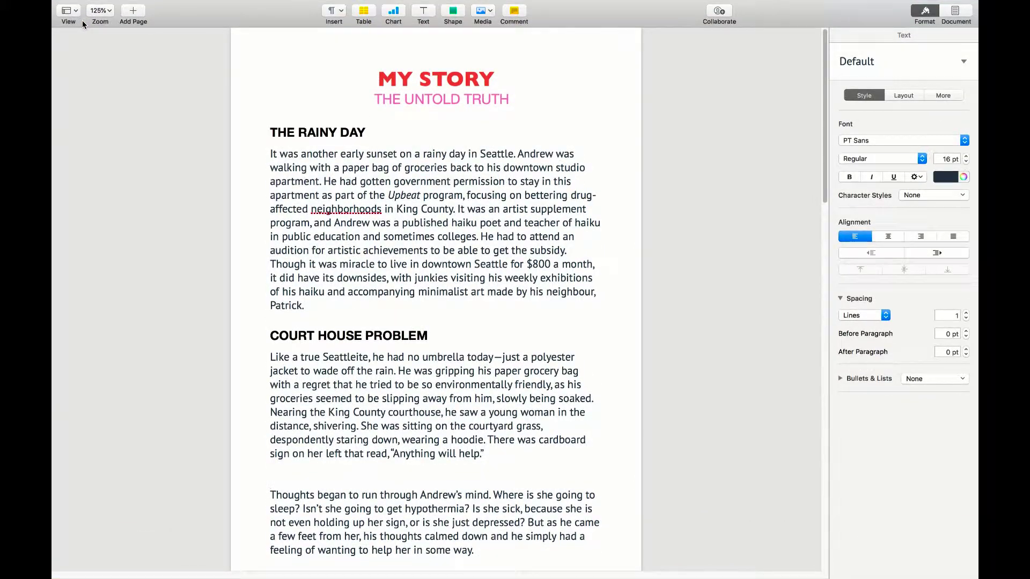
pyautogui.scroll(-1, 369, 248)
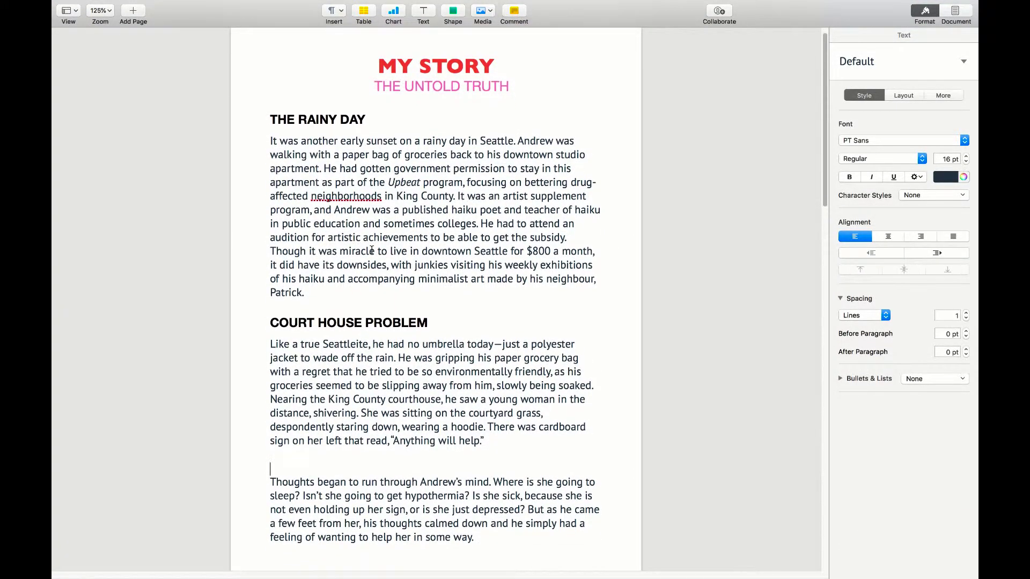
pyautogui.scroll(-3, 371, 250)
pyautogui.scroll(-3, 370, 250)
pyautogui.scroll(-6, 372, 251)
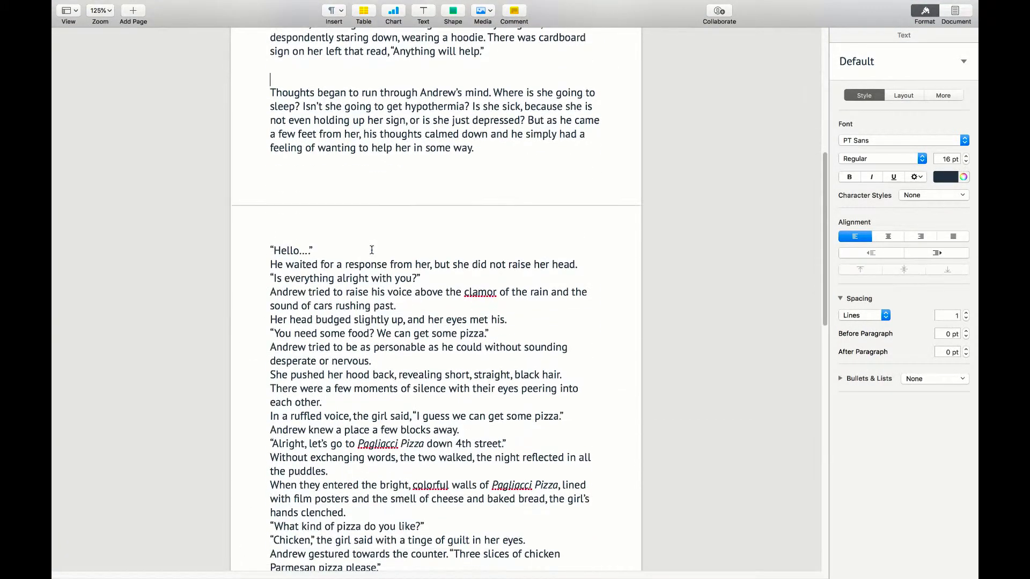
pyautogui.scroll(-4, 371, 251)
pyautogui.scroll(-4, 371, 250)
pyautogui.scroll(-3, 371, 250)
pyautogui.scroll(-1, 370, 250)
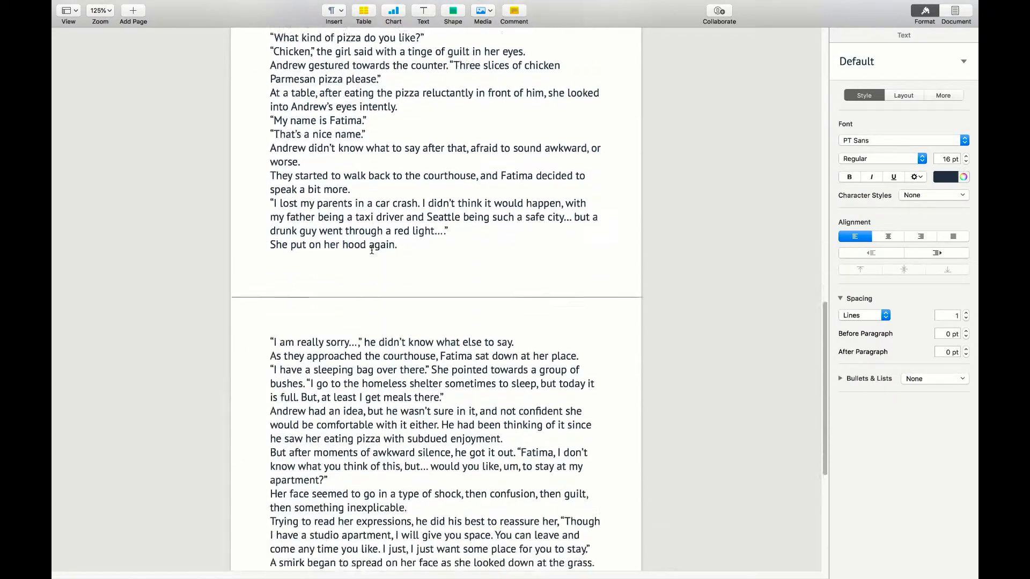
pyautogui.scroll(-6, 371, 251)
pyautogui.scroll(-2, 371, 250)
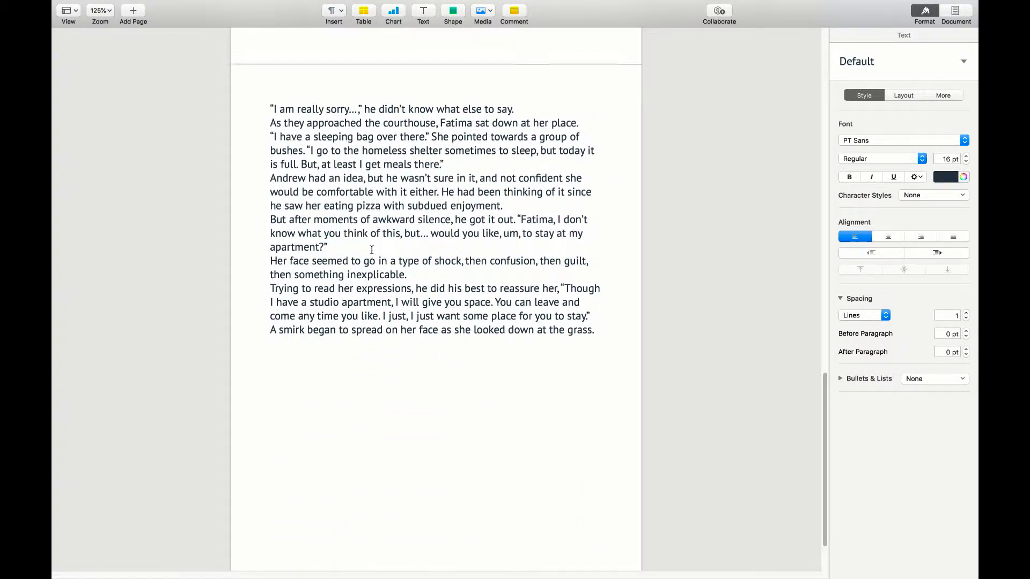
pyautogui.scroll(10, 371, 250)
pyautogui.scroll(6, 372, 250)
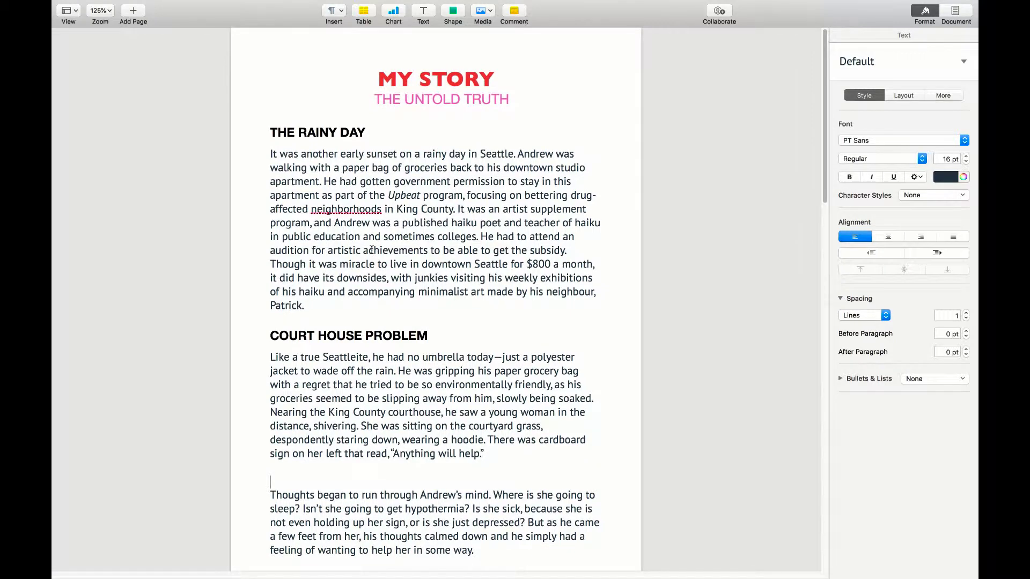
pyautogui.scroll(-2, 371, 251)
pyautogui.scroll(-4, 371, 250)
pyautogui.scroll(-1, 371, 251)
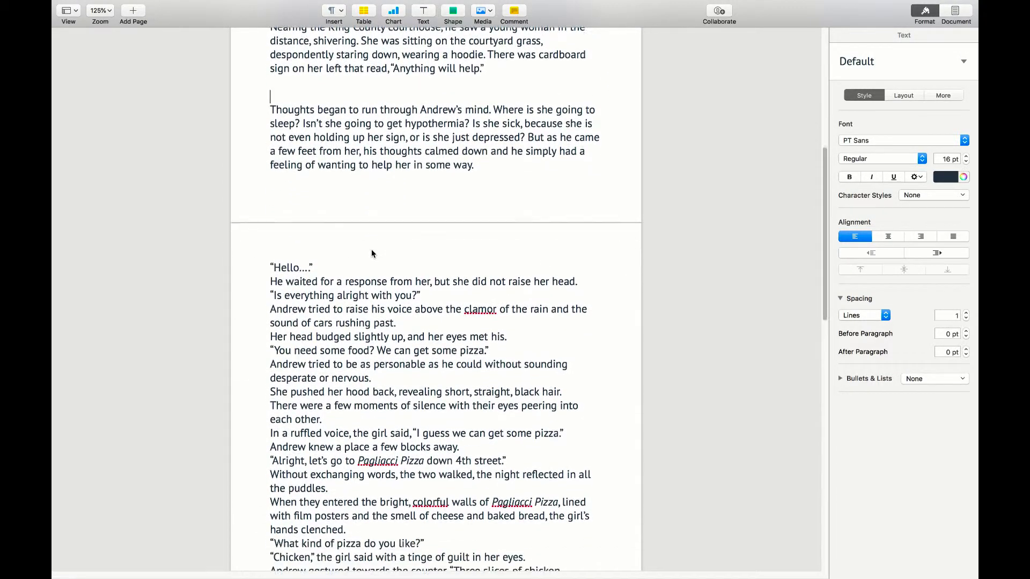
pyautogui.scroll(-1, 371, 249)
pyautogui.scroll(-2, 371, 248)
pyautogui.scroll(-2, 371, 249)
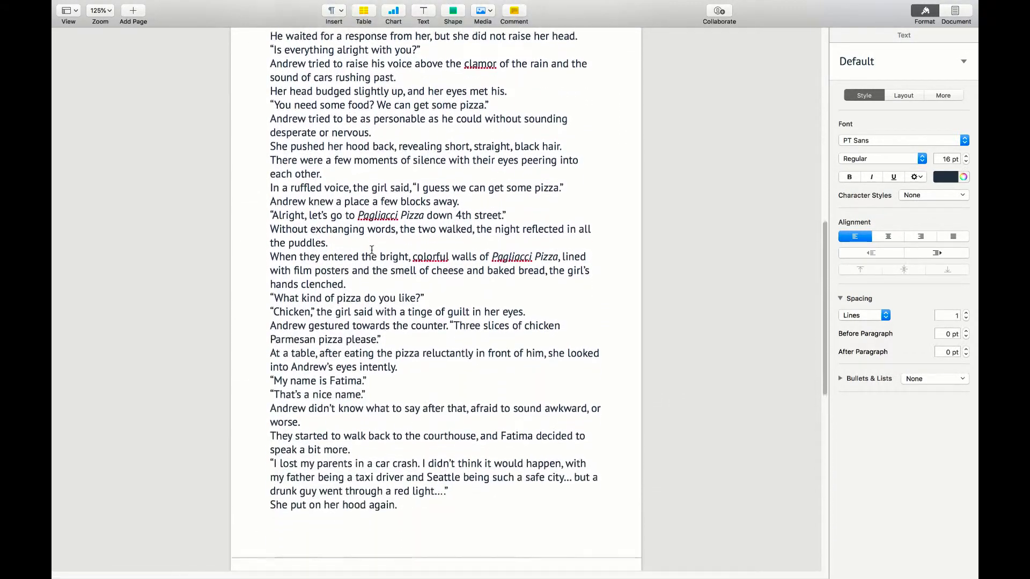
pyautogui.scroll(-1, 371, 250)
pyautogui.scroll(-1, 371, 251)
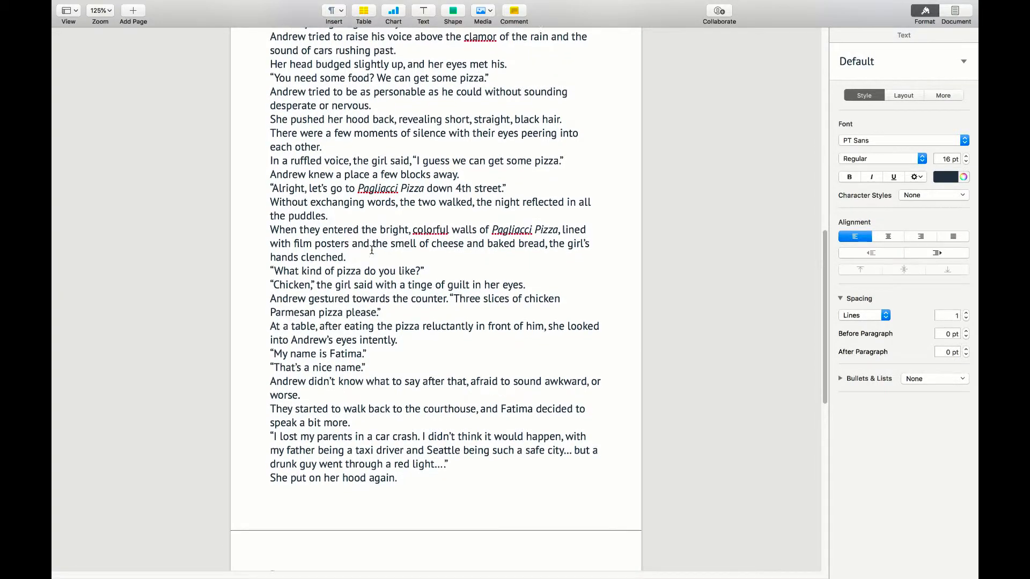
pyautogui.scroll(-1, 371, 250)
pyautogui.scroll(-2, 371, 250)
pyautogui.scroll(-6, 371, 250)
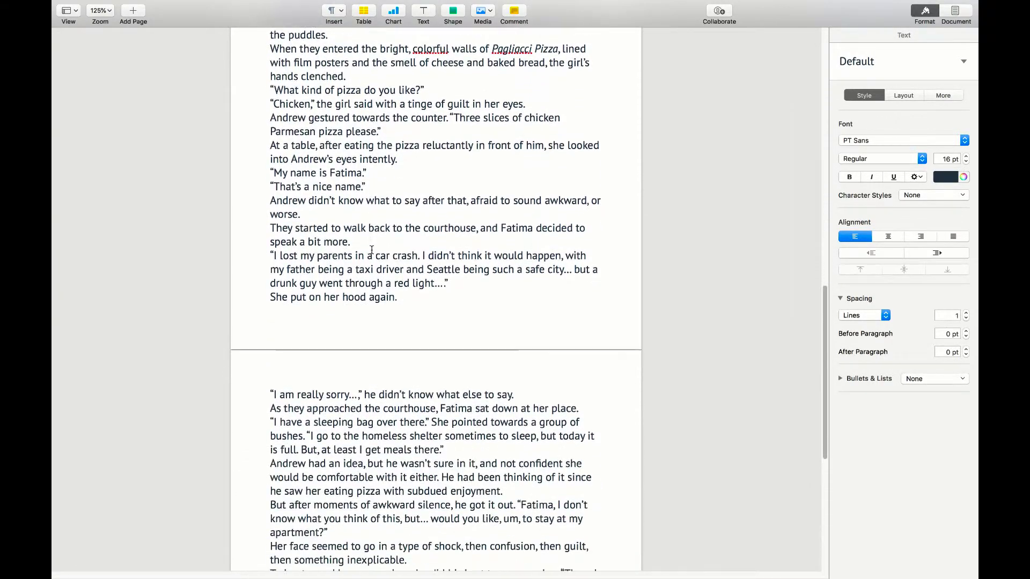
pyautogui.scroll(-3, 371, 250)
pyautogui.press('Home')
pyautogui.scroll(-1, 371, 251)
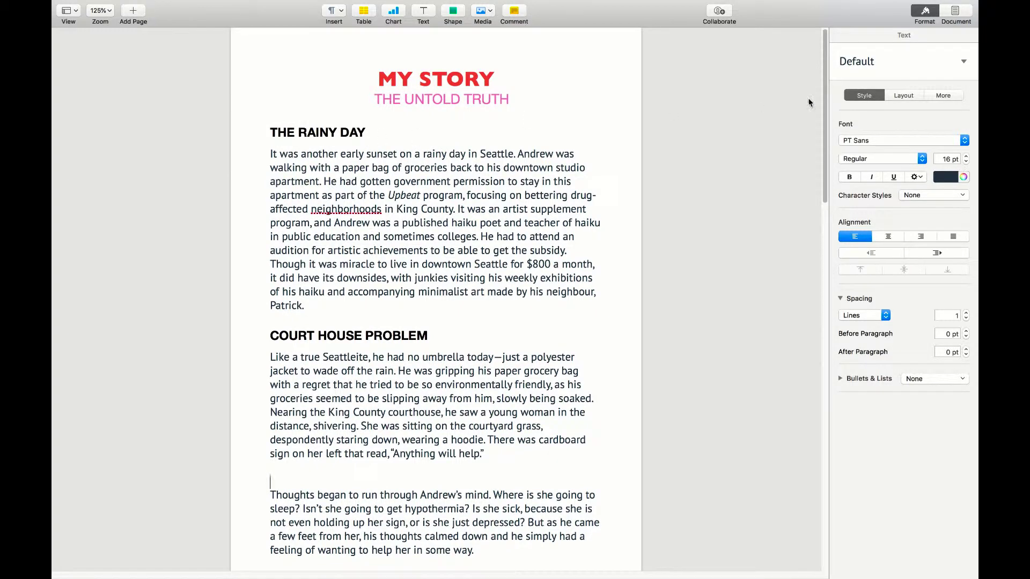
# Step: Type '(The Rainy Day in Seattle)' on a new line after the THE RAINY DAY heading
pyautogui.click(965, 63)
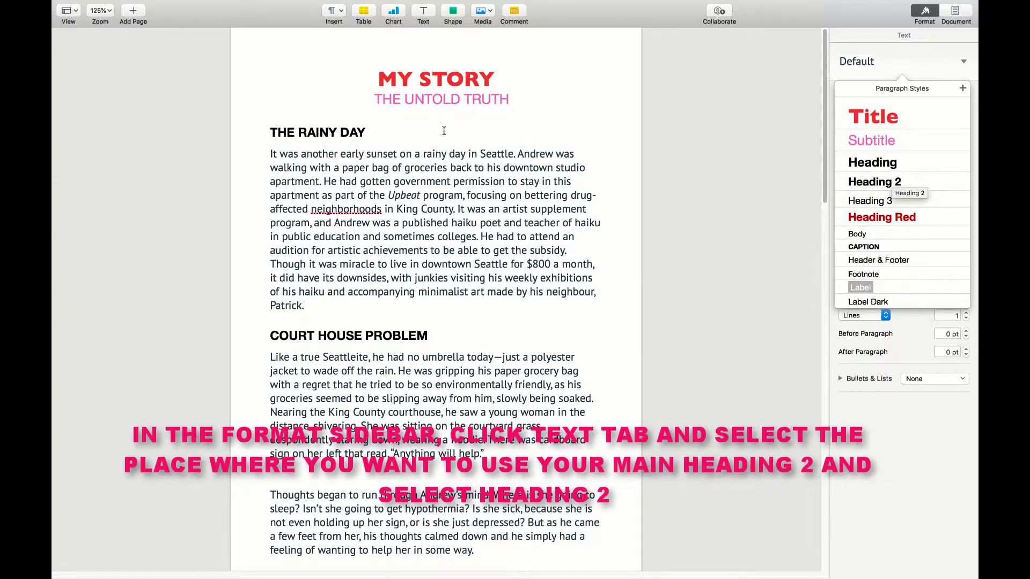
pyautogui.click(408, 132)
pyautogui.click(376, 133)
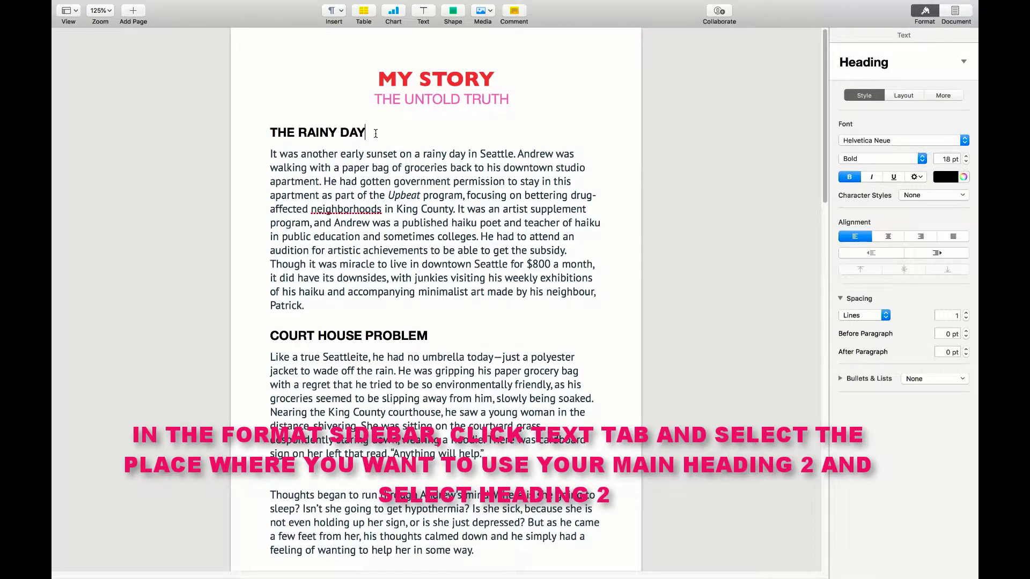
pyautogui.press('Return')
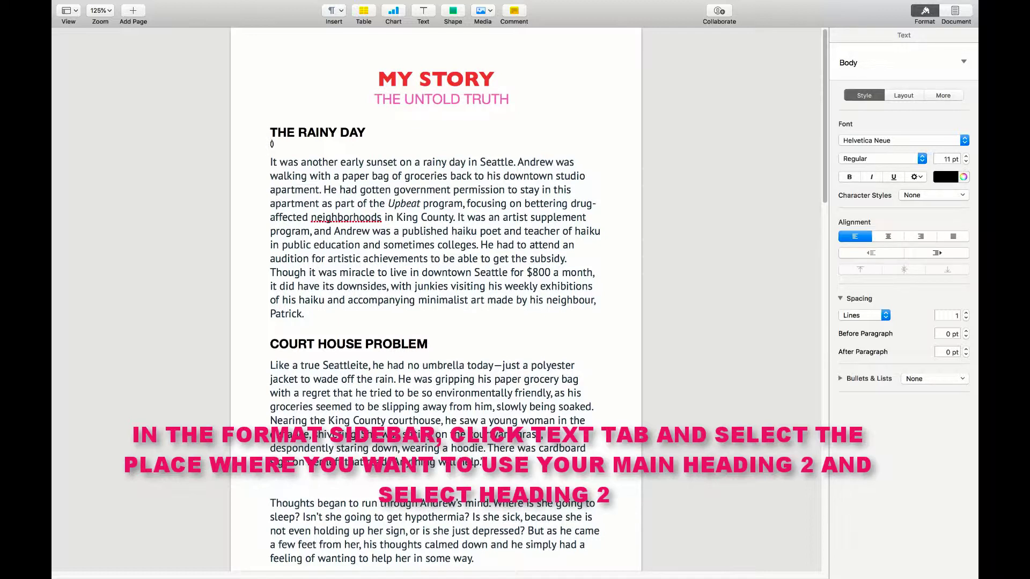
pyautogui.write('(the')
pyautogui.press('BackSpace')
pyautogui.press('BackSpace')
pyautogui.press('BackSpace')
pyautogui.press('BackSpace')
pyautogui.write('(The ')
pyautogui.write('Ra')
pyautogui.write('iny ')
pyautogui.write('Day in Sea')
pyautogui.write('ttl')
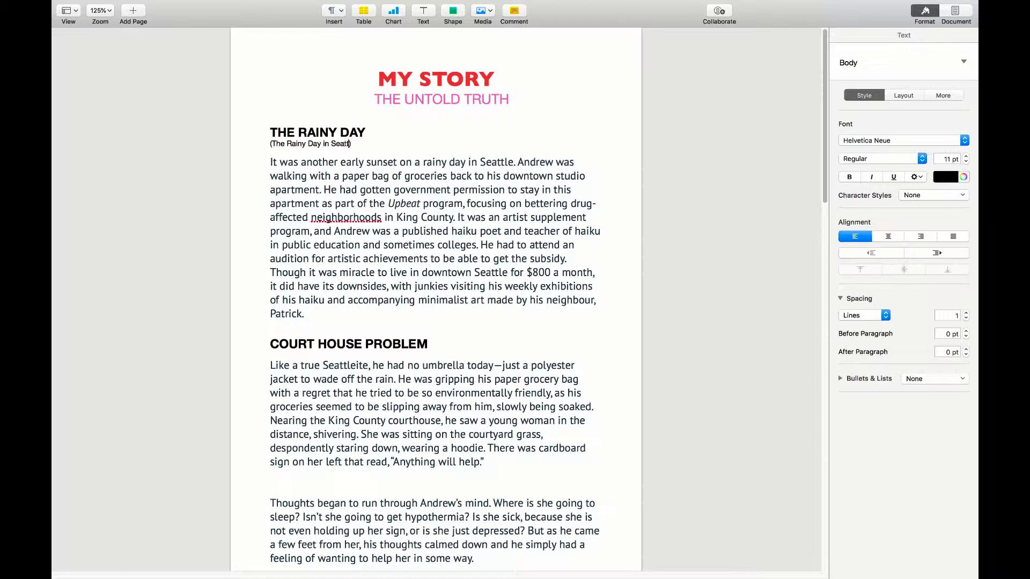
pyautogui.write('e')
# Step: Give the '(The Rainy Day in Seattle)' line the Heading 2 style with centre alignment
pyautogui.tripleClick(354, 142)
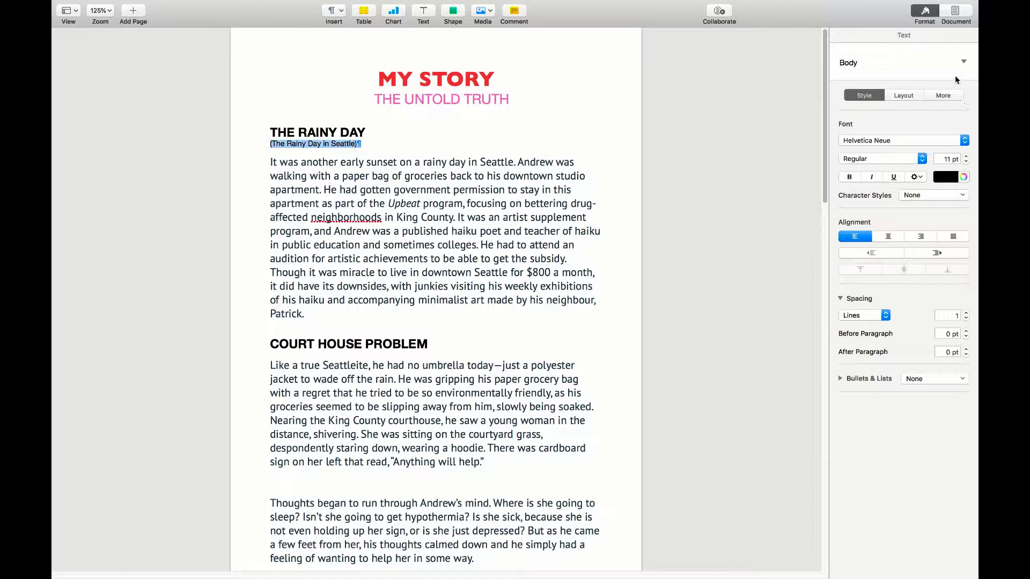
pyautogui.click(955, 10)
pyautogui.click(924, 11)
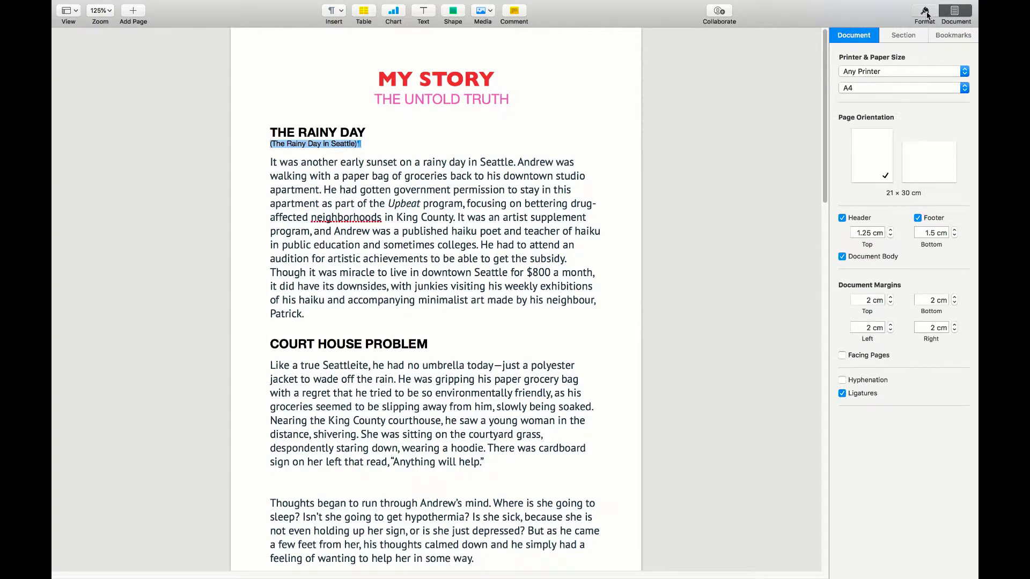
pyautogui.click(964, 62)
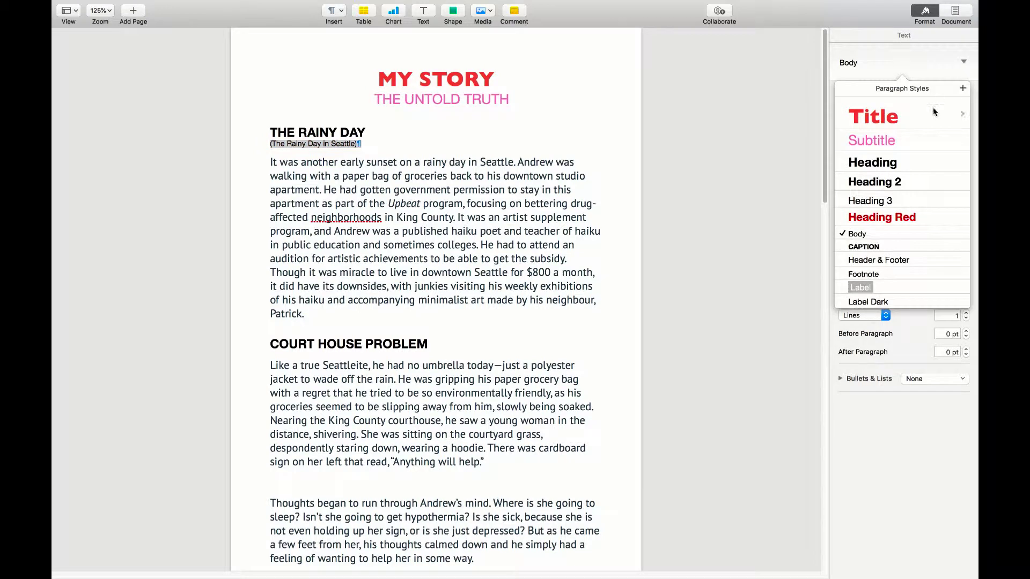
pyautogui.click(890, 185)
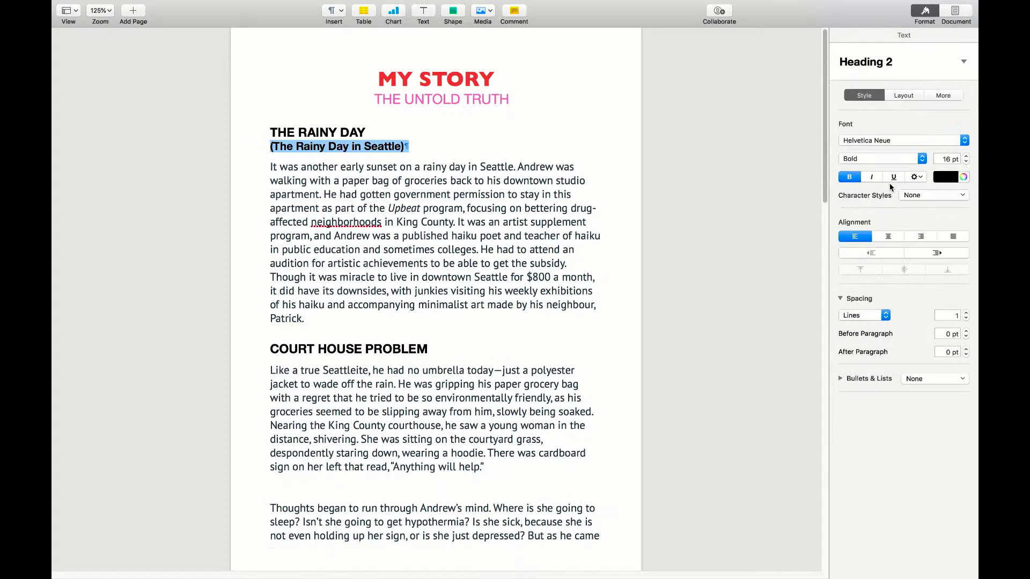
pyautogui.click(889, 237)
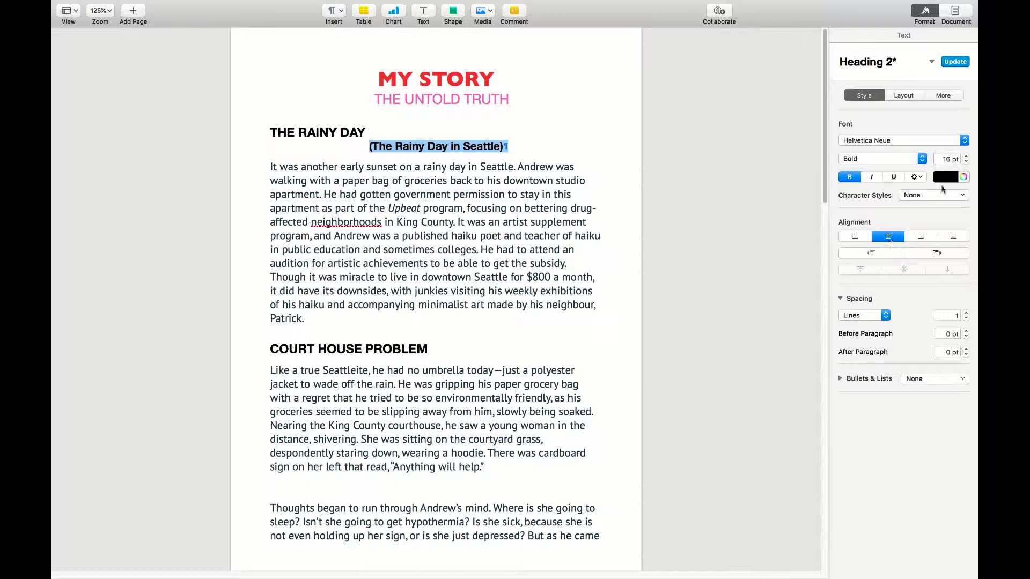
# Step: Colour the Rainy Day subheading text blue using the Colors window
pyautogui.click(964, 178)
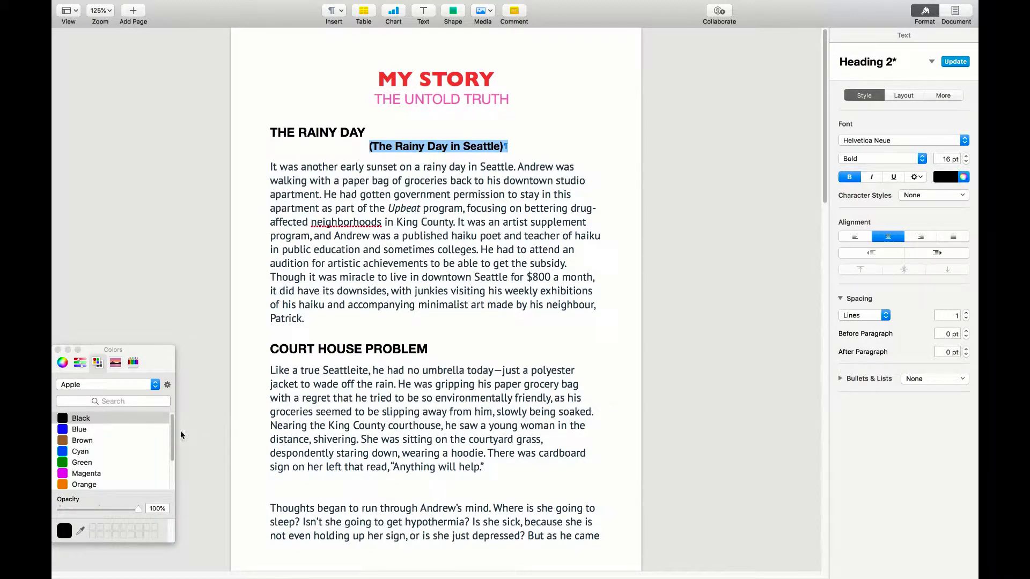
pyautogui.click(63, 451)
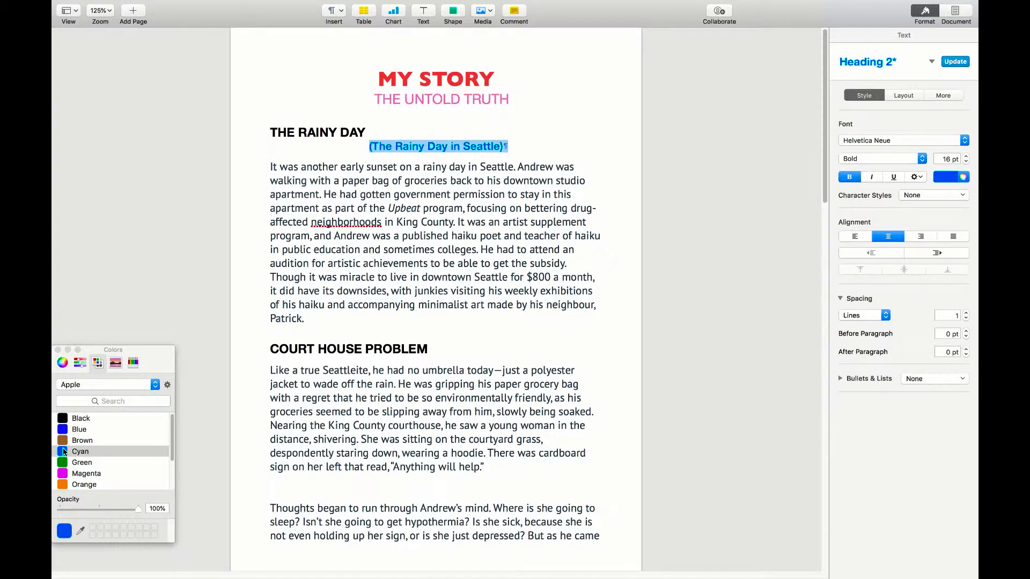
pyautogui.click(64, 429)
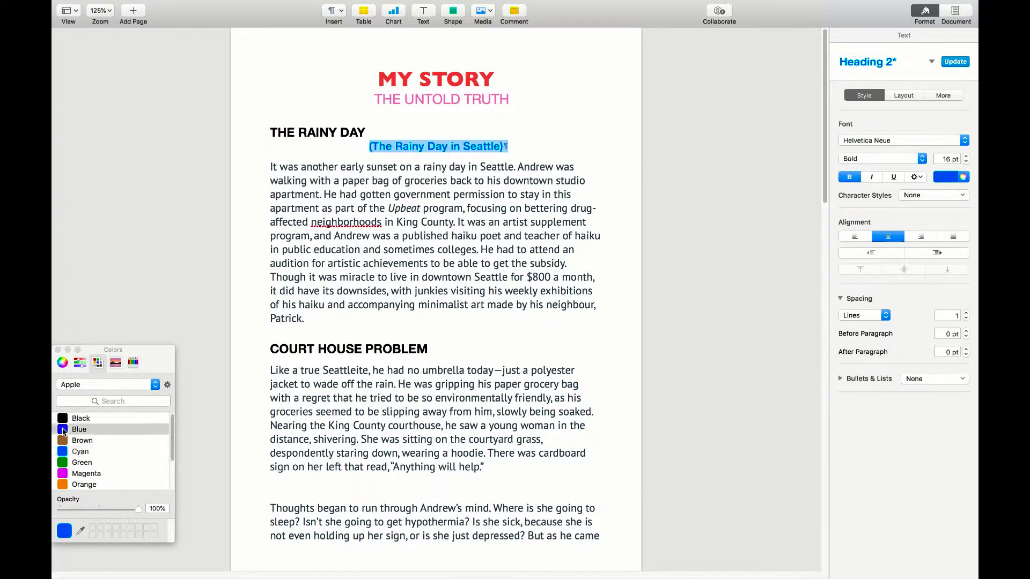
pyautogui.click(450, 351)
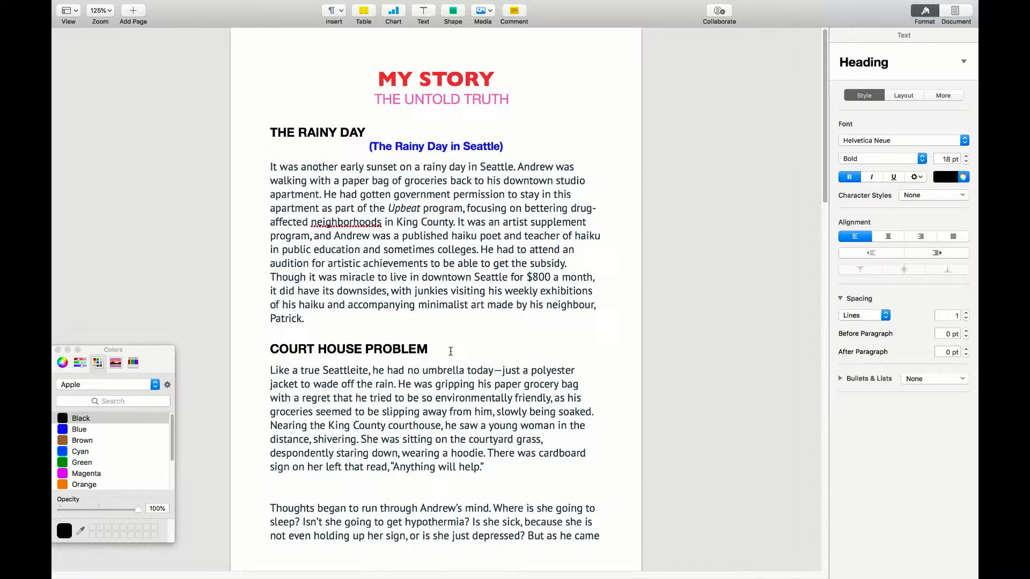
# Step: Type '(Nearing the King County Courthouse, he saw a young woman in the distance.......)' under COURT HOUSE PROBLEM
pyautogui.click(57, 350)
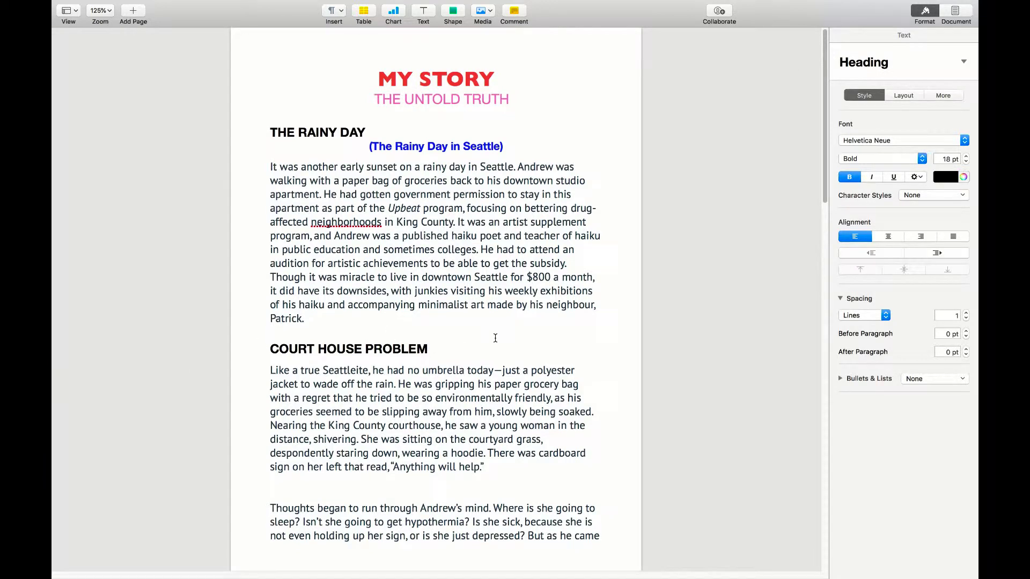
pyautogui.press('Return')
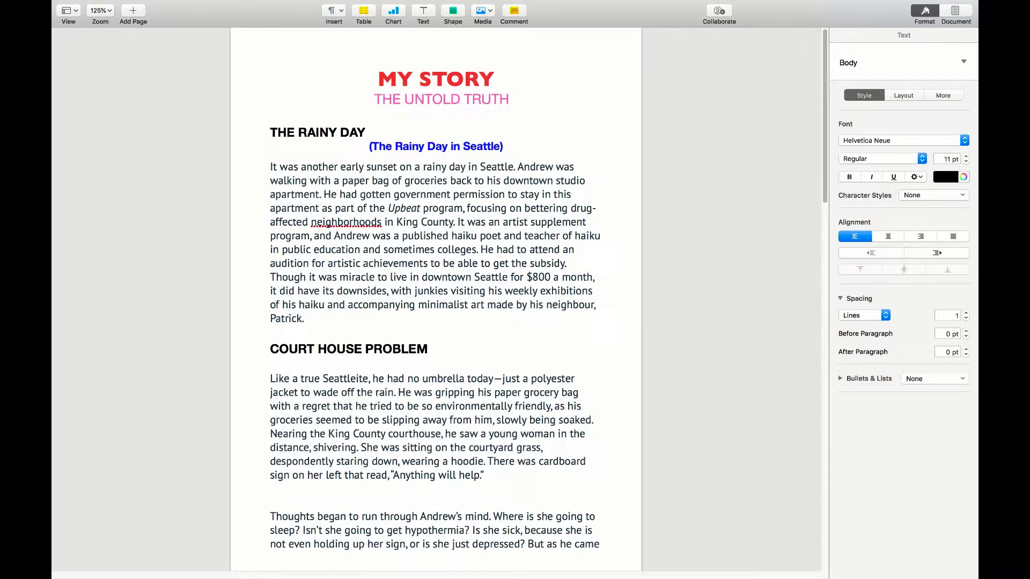
pyautogui.write('(')
pyautogui.write('Near')
pyautogui.write('ing the King')
pyautogui.write(' Co')
pyautogui.write('un')
pyautogui.write('ty Cour')
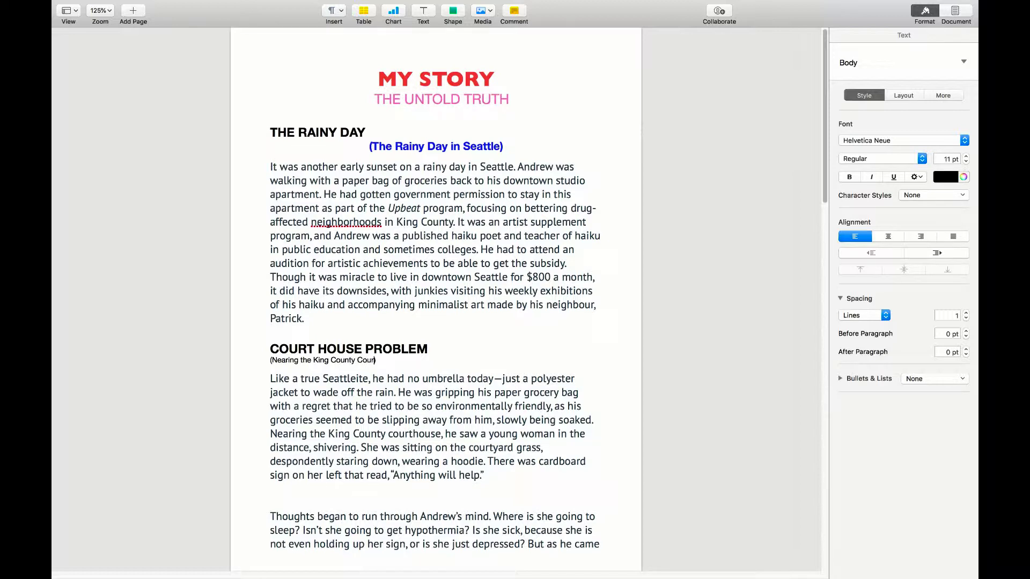
pyautogui.write('thouse,')
pyautogui.write(' he saw a ')
pyautogui.write('youn')
pyautogui.write('g w')
pyautogui.write('oman in the ')
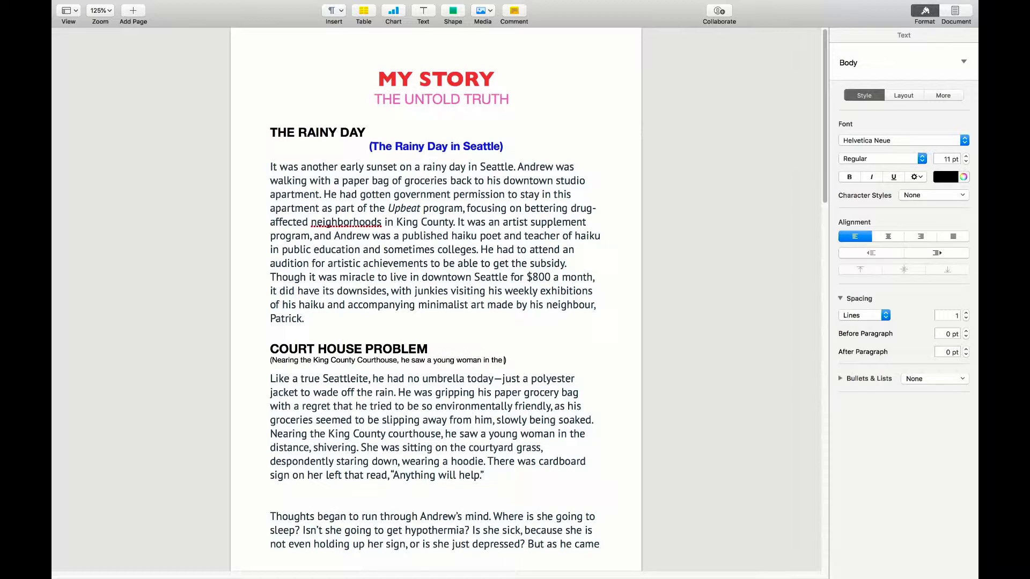
pyautogui.write('distance')
pyautogui.write('......')
pyautogui.write('.')
# Step: Style the courthouse subheading as Heading 2, coloured blue and centred
pyautogui.tripleClick(487, 360)
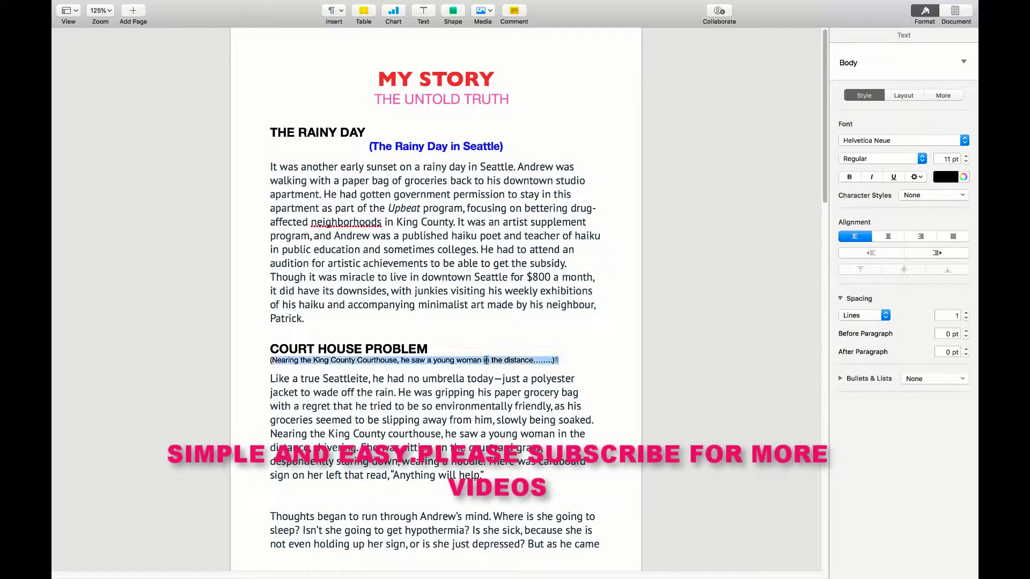
pyautogui.click(962, 62)
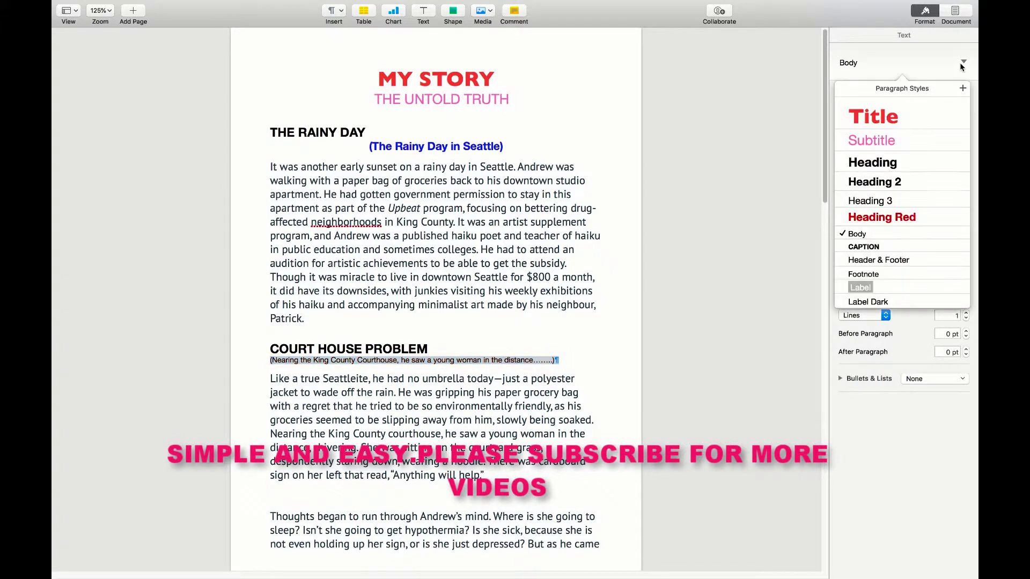
pyautogui.click(910, 182)
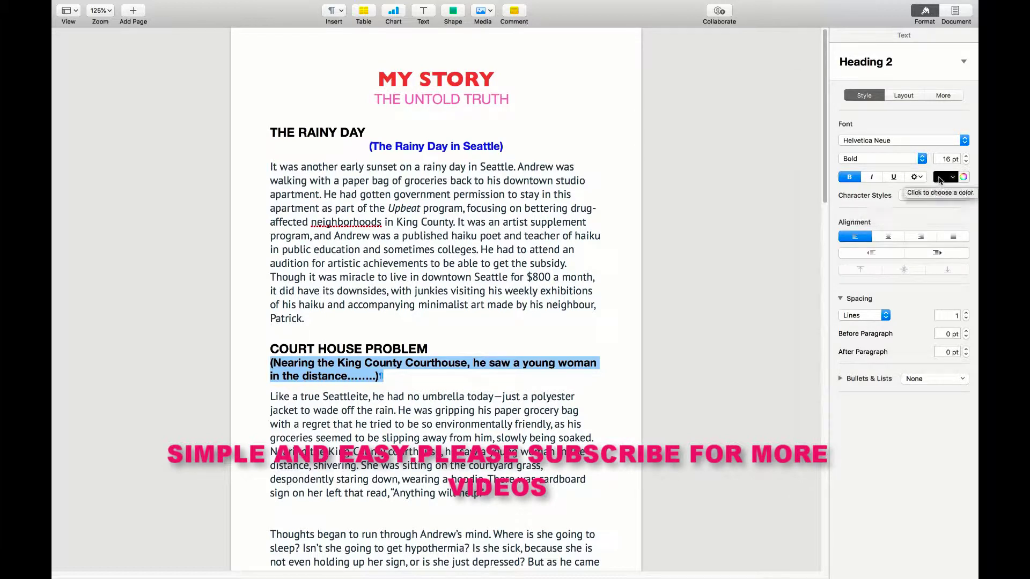
pyautogui.click(940, 179)
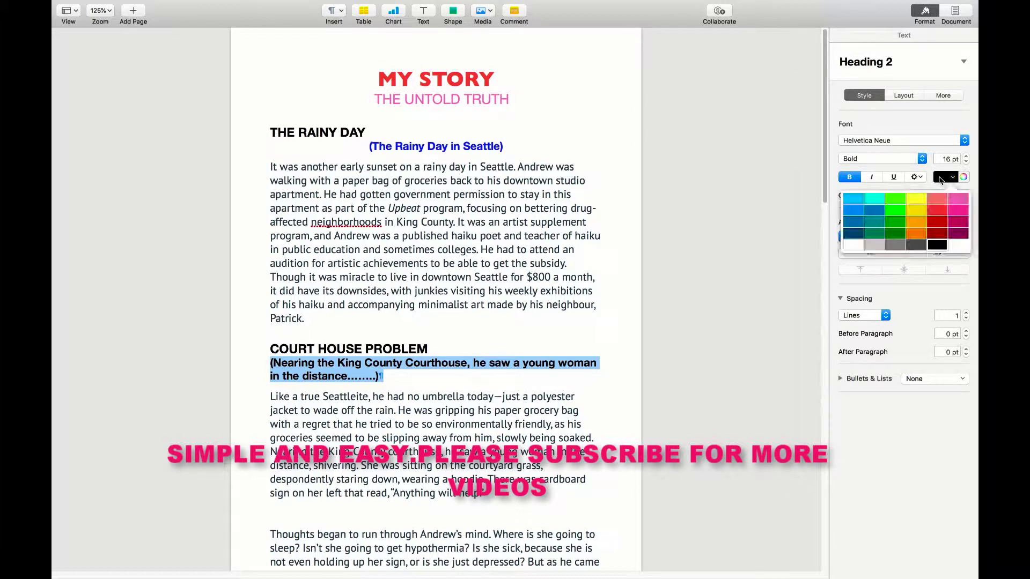
pyautogui.click(857, 213)
pyautogui.click(594, 397)
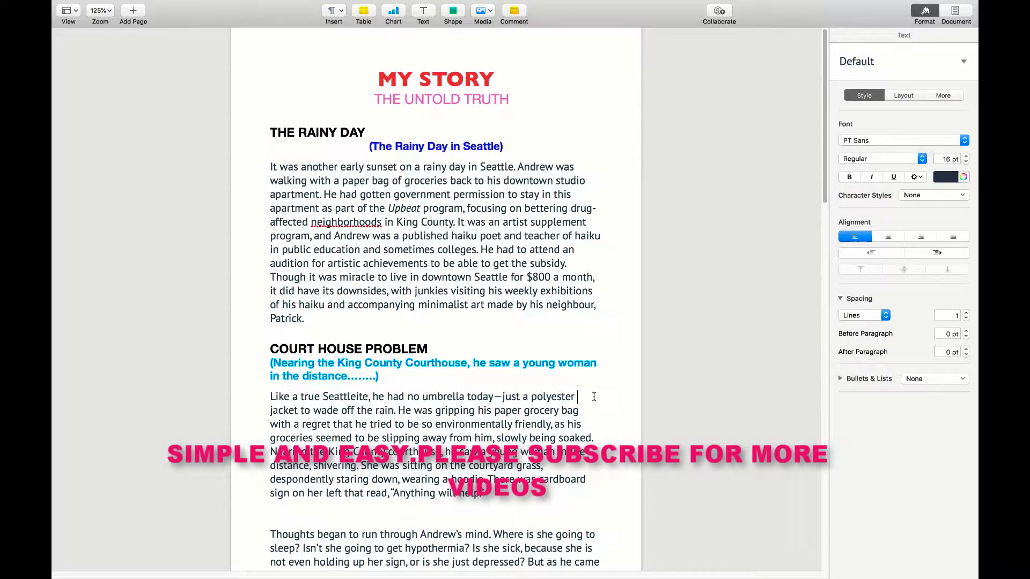
pyautogui.tripleClick(534, 364)
pyautogui.click(888, 238)
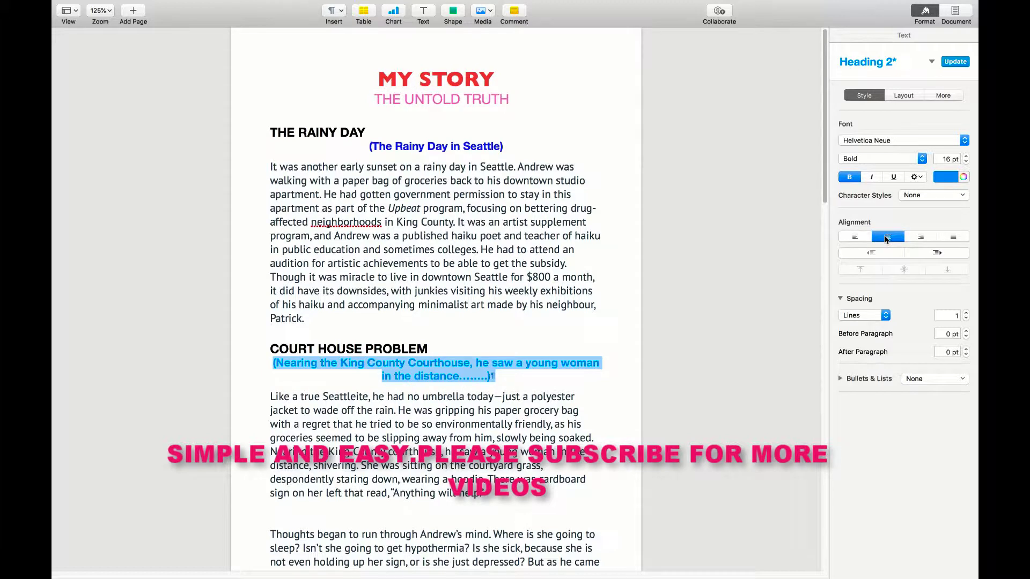
pyautogui.click(715, 302)
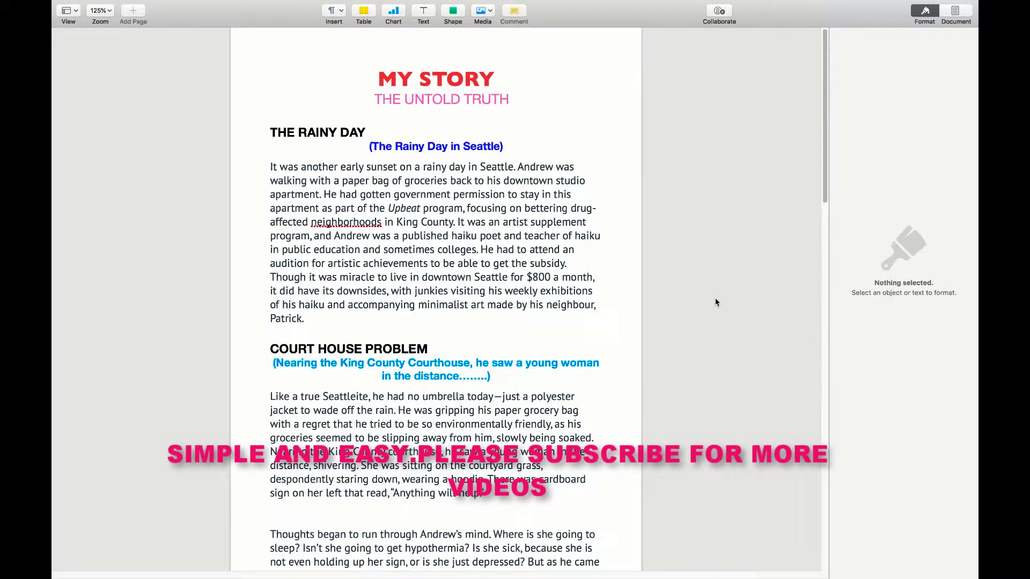